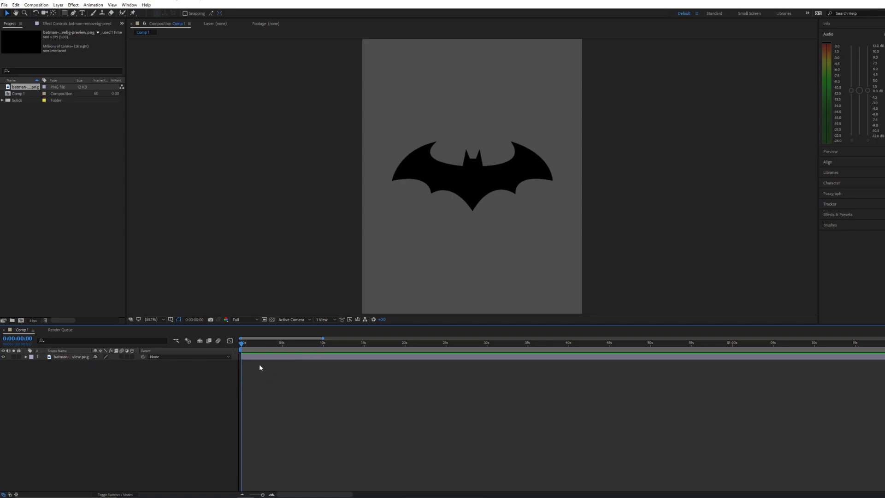
- Select the black batman PNG logo layer in the timeline
{"action": "left_click", "coordinate": [265, 359]}
{"action": "left_click", "coordinate": [454, 107]}
{"action": "left_click", "coordinate": [481, 180]}
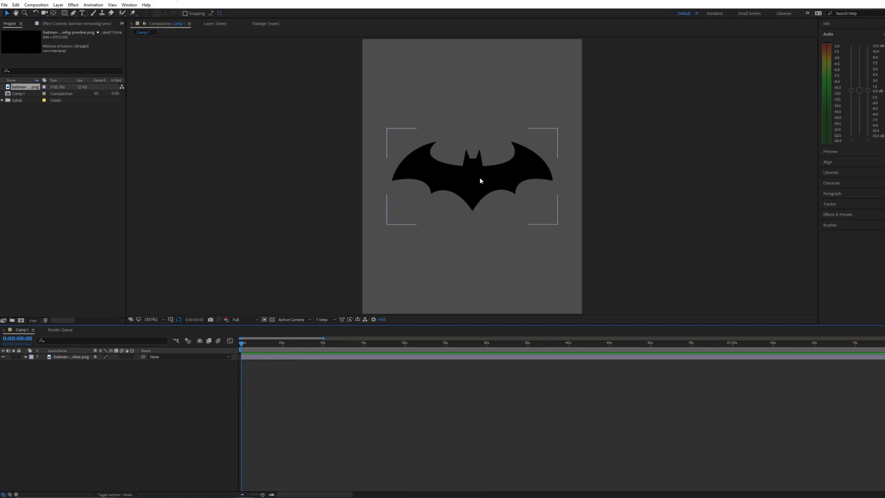
{"action": "left_click", "coordinate": [263, 358]}
- Auto-trace the bat logo layer into a new traced mask layer
{"action": "left_click", "coordinate": [58, 5]}
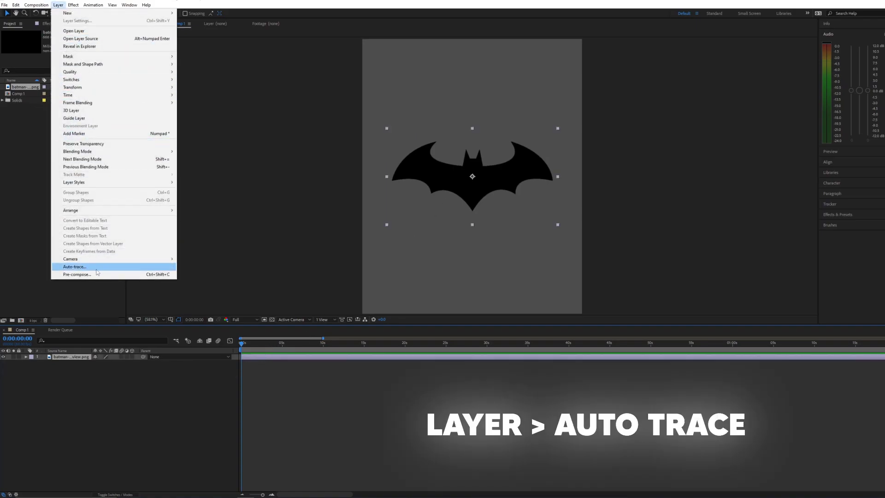
{"action": "left_click", "coordinate": [95, 267]}
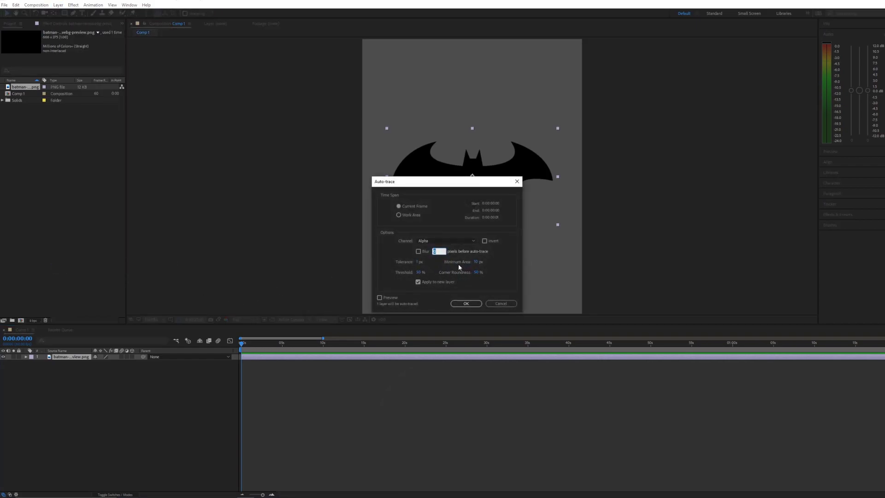
{"action": "left_click", "coordinate": [467, 302]}
- Add a full-frame white solid layer above the auto-traced layer
{"action": "left_click", "coordinate": [282, 385]}
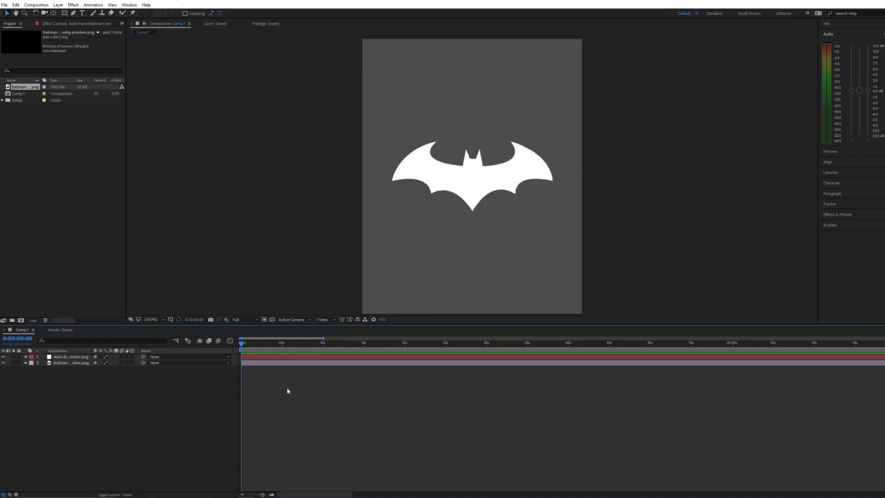
{"action": "right_click", "coordinate": [287, 388]}
{"action": "mouse_move", "coordinate": [329, 393]}
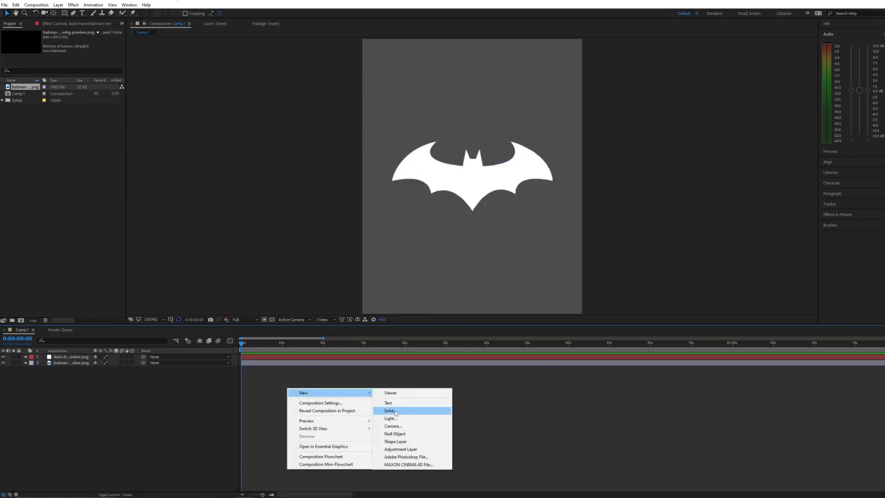
{"action": "left_click", "coordinate": [392, 411]}
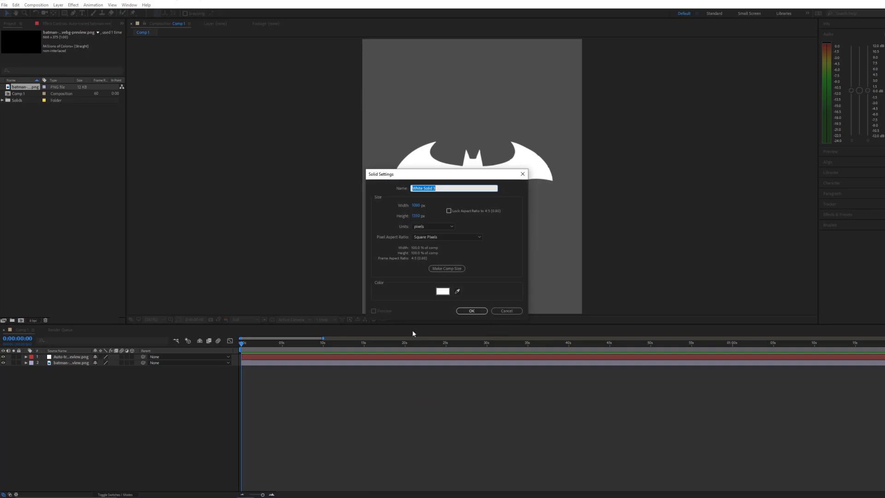
{"action": "left_click", "coordinate": [471, 311]}
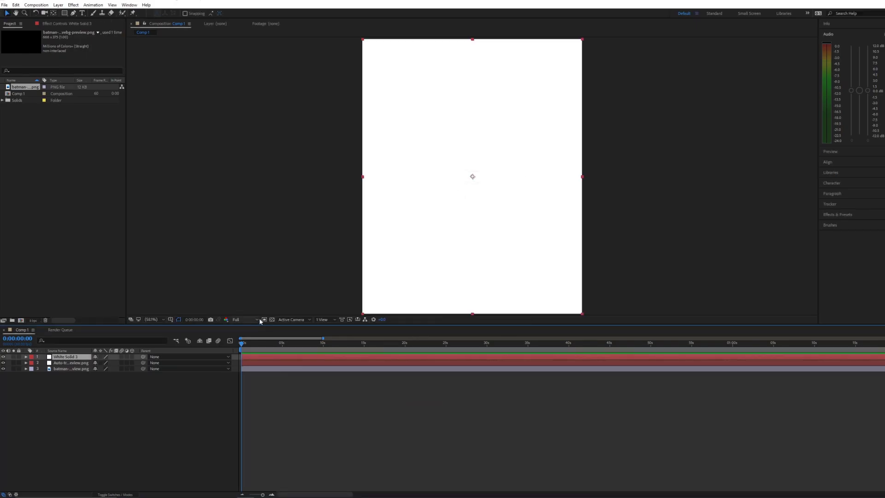
- Copy the Auto-traced layer's Mask 1 and paste it onto White Solid 3
{"action": "left_click", "coordinate": [272, 363]}
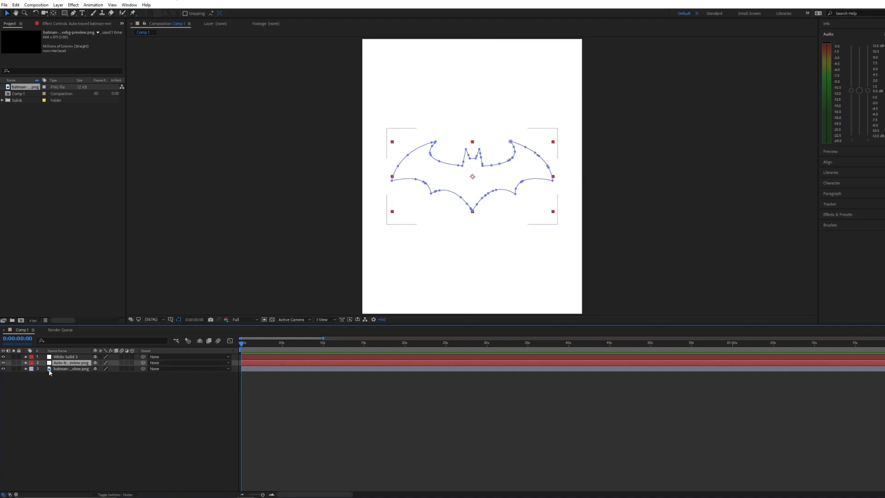
{"action": "left_click", "coordinate": [27, 363]}
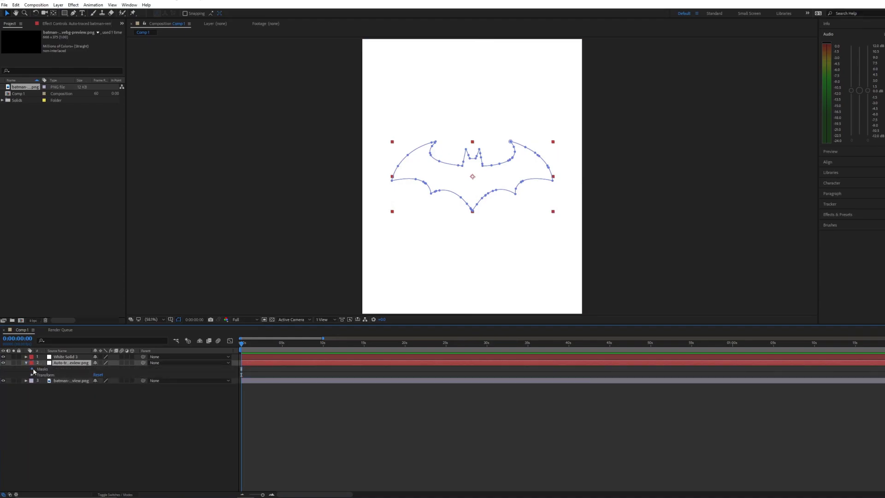
{"action": "left_click", "coordinate": [32, 369]}
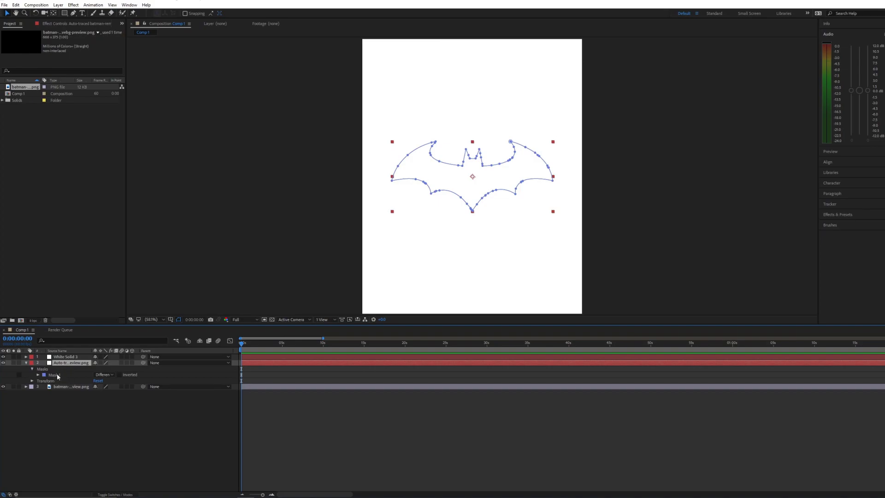
{"action": "left_click", "coordinate": [56, 375]}
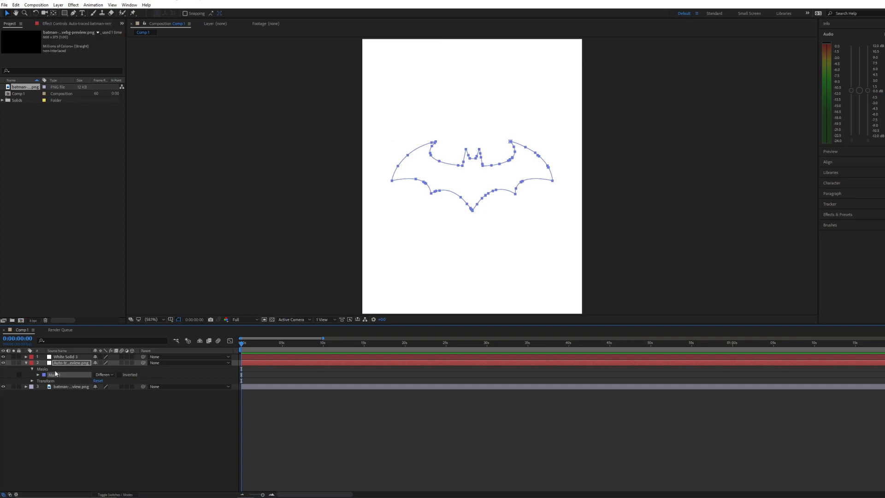
{"action": "left_click", "coordinate": [27, 362]}
{"action": "left_click", "coordinate": [68, 357]}
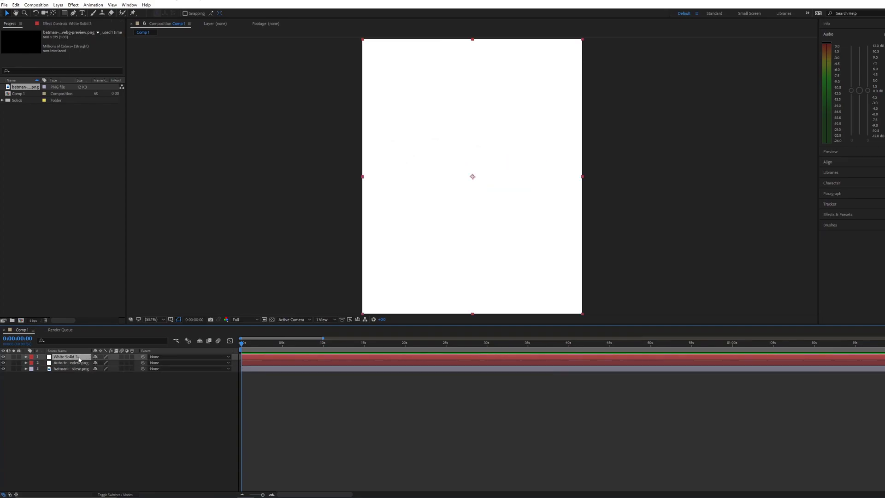
{"action": "key", "text": "ctrl+v"}
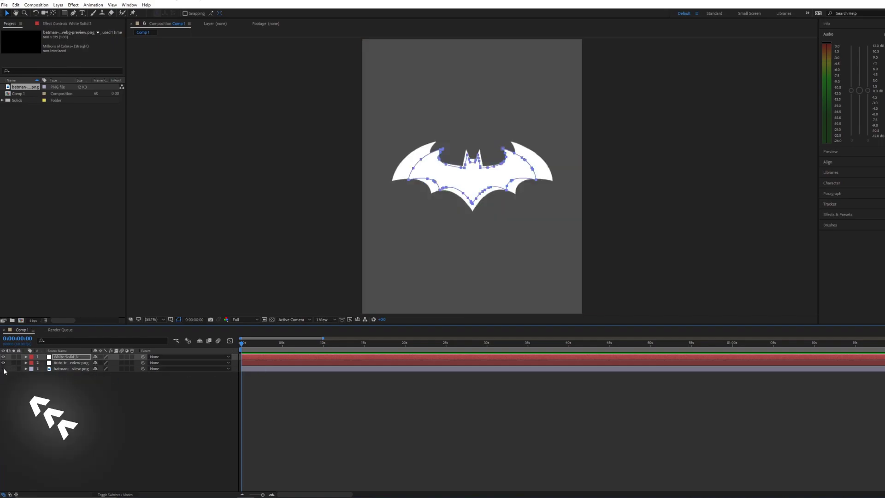
- Hide layers 2 and 3, then apply Video Copilot's Saber effect to the white bat solid
{"action": "left_click", "coordinate": [324, 401]}
{"action": "left_click", "coordinate": [276, 357]}
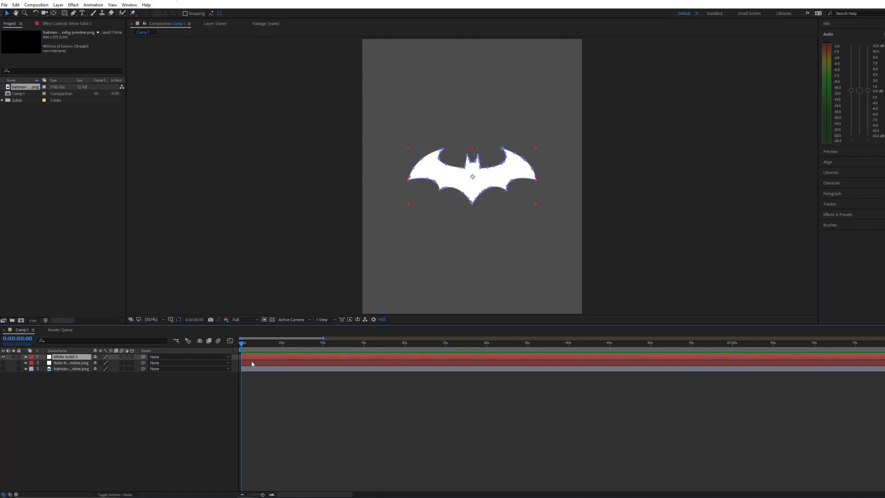
{"action": "left_click", "coordinate": [834, 214]}
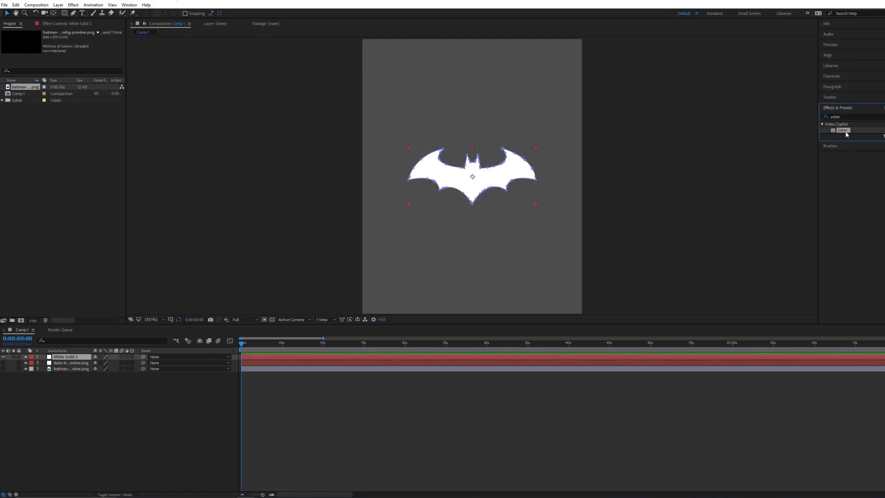
{"action": "left_click", "coordinate": [849, 117]}
{"action": "type", "text": "saber"}
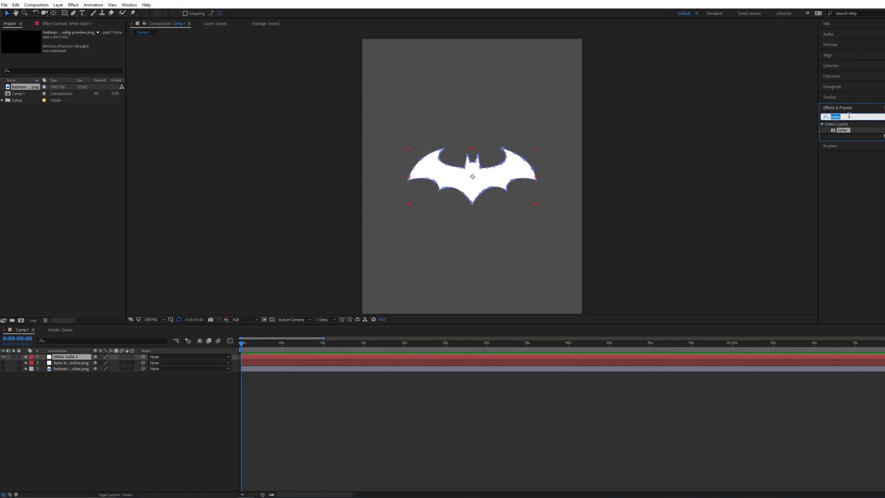
{"action": "double_click", "coordinate": [843, 130]}
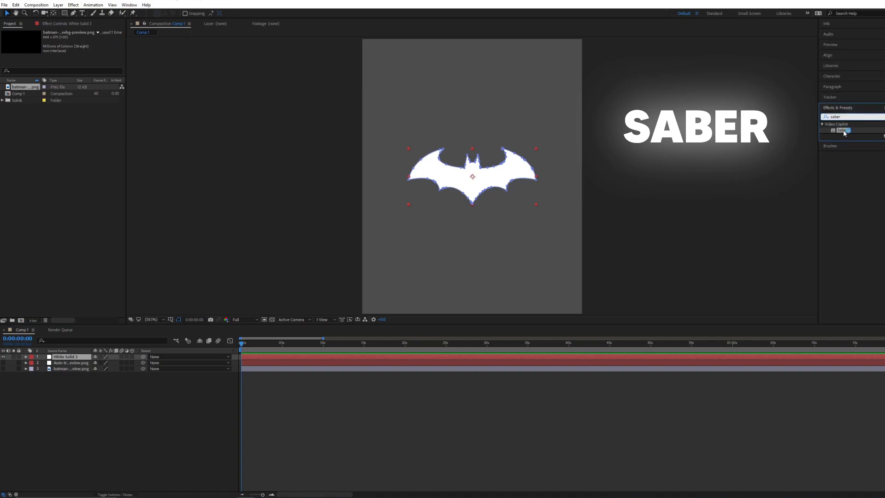
- Set Saber's Render Settings Composite Settings to Transparent
{"action": "left_click", "coordinate": [309, 396]}
{"action": "left_click", "coordinate": [293, 357]}
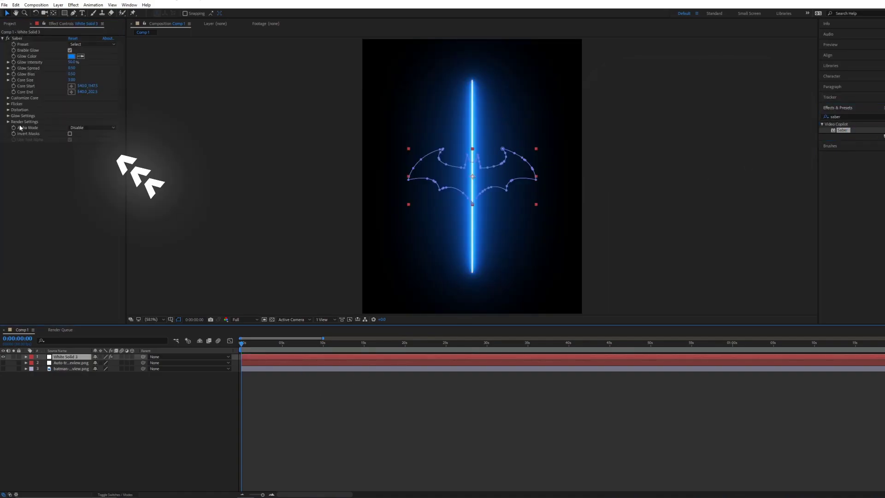
{"action": "left_click", "coordinate": [7, 122]}
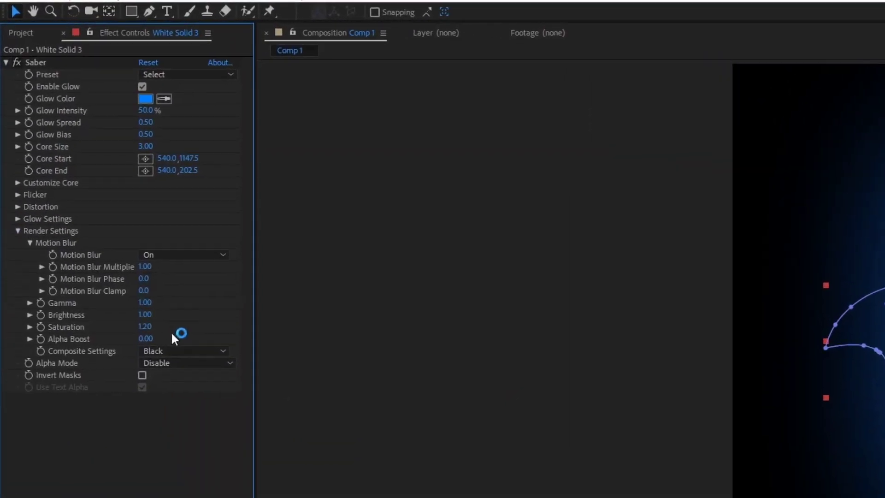
{"action": "left_click", "coordinate": [169, 351]}
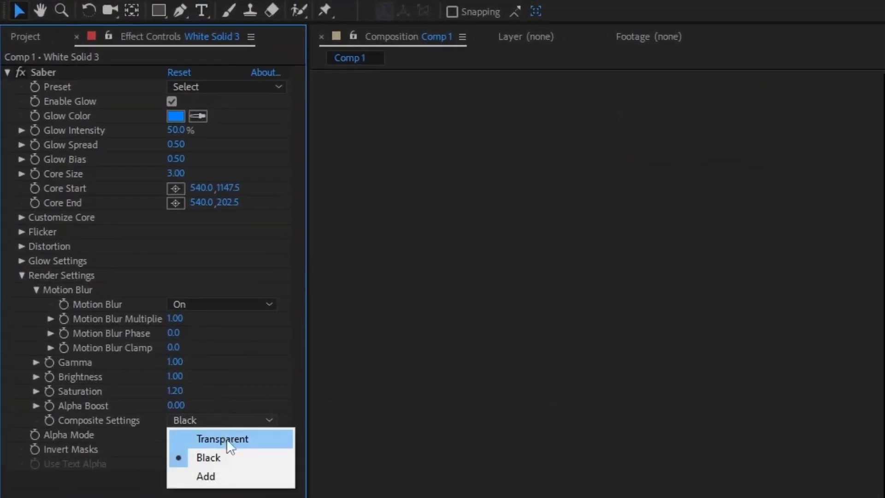
{"action": "left_click", "coordinate": [230, 439]}
{"action": "left_click", "coordinate": [21, 274]}
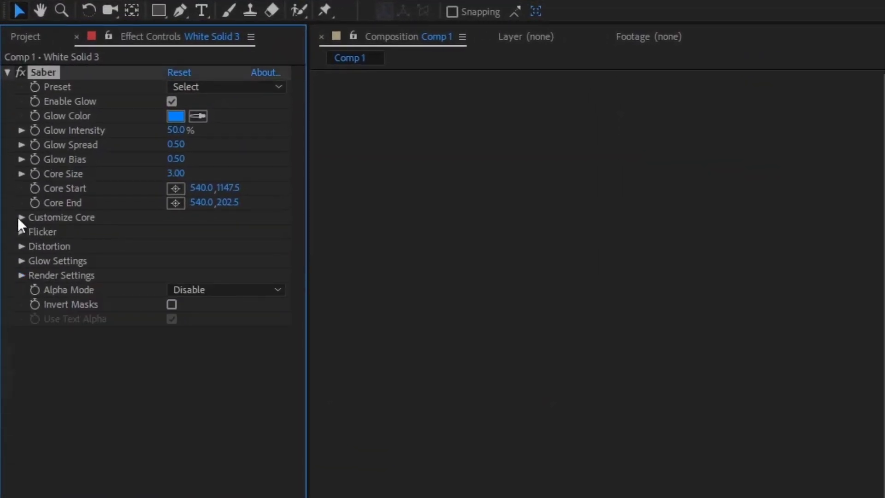
- Set Saber's Core Type to Layer Masks so the glow follows the bat outline
{"action": "left_click", "coordinate": [21, 217]}
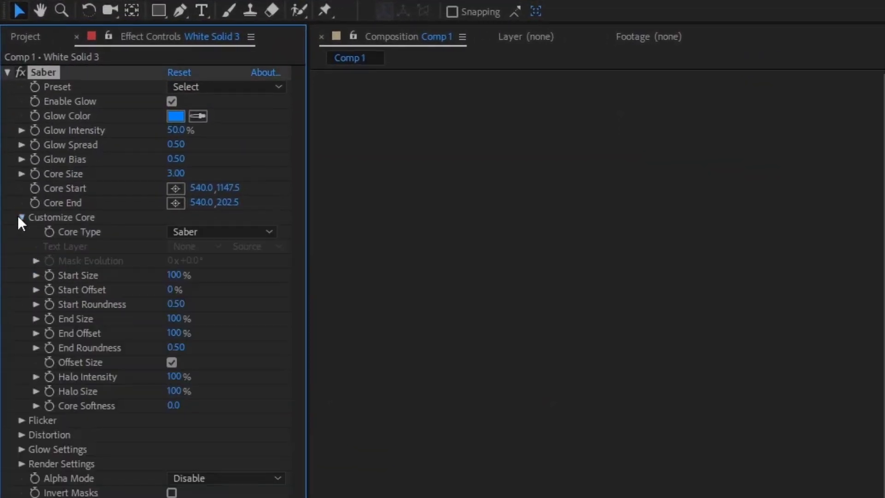
{"action": "left_click", "coordinate": [211, 234]}
{"action": "left_click", "coordinate": [241, 268]}
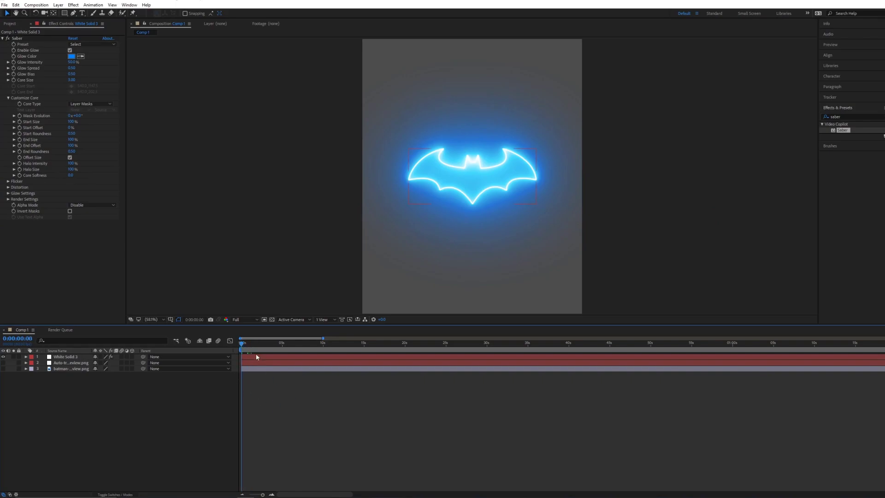
- Keyframe Saber's End Offset from 0% at 0:00 to 100% at 0:00:03:10
{"action": "left_click", "coordinate": [259, 357]}
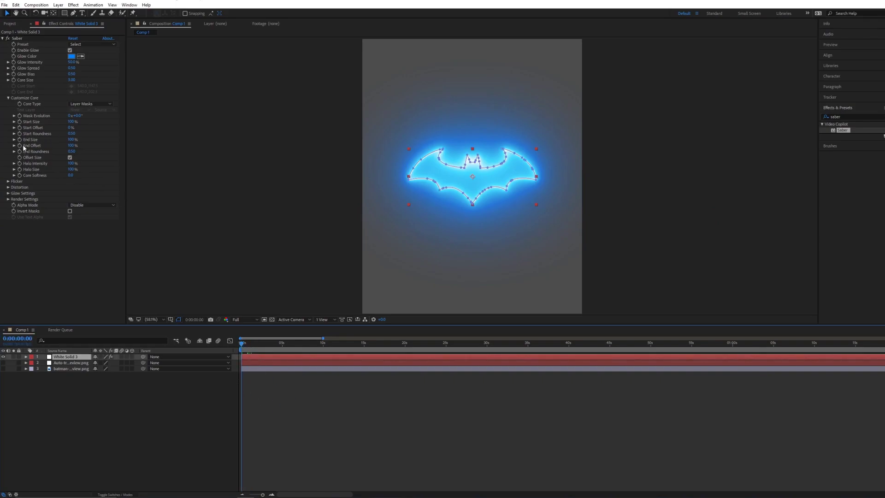
{"action": "left_click", "coordinate": [71, 145]}
{"action": "type", "text": "0"}
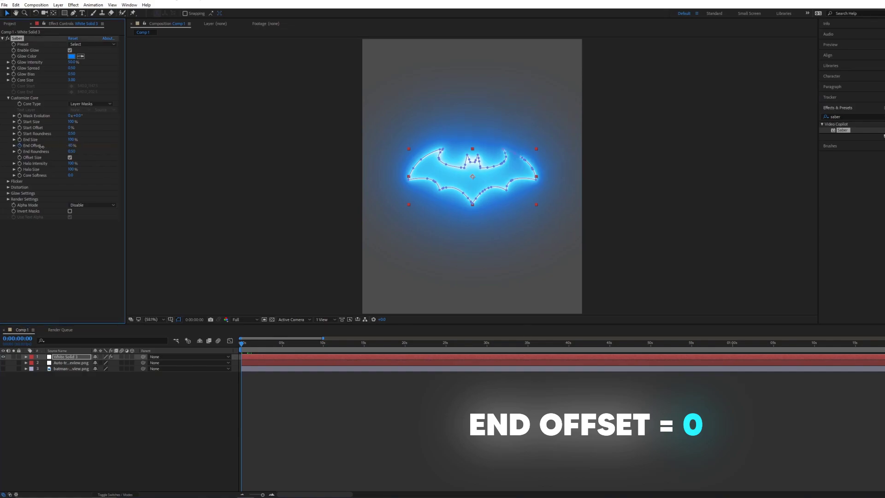
{"action": "key", "text": "Return"}
{"action": "left_click_drag", "start_coordinate": [241, 343], "coordinate": [268, 344]}
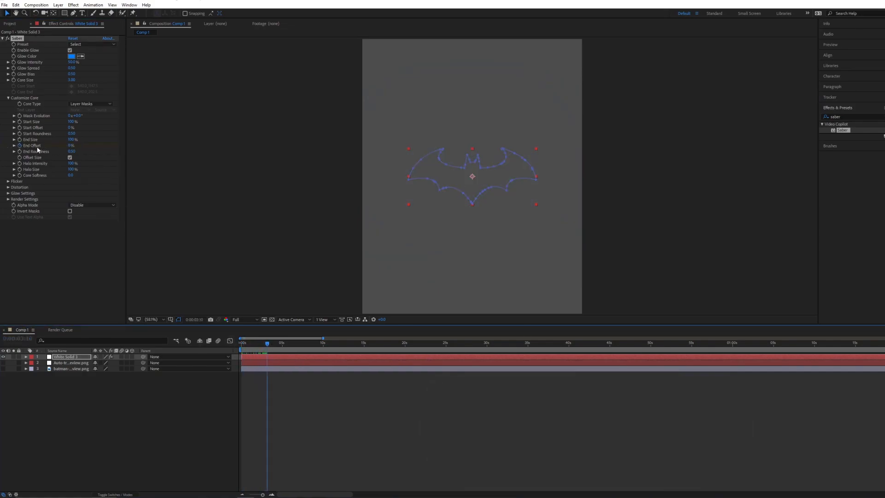
{"action": "left_click", "coordinate": [72, 145]}
{"action": "type", "text": "100"}
{"action": "key", "text": "Return"}
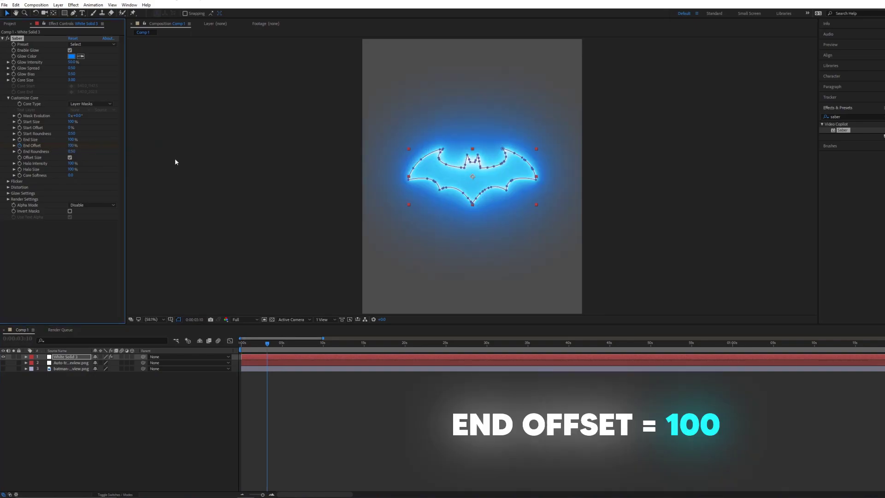
- Change the Saber glow colour to green and return the playhead to the start
{"action": "left_click", "coordinate": [73, 56]}
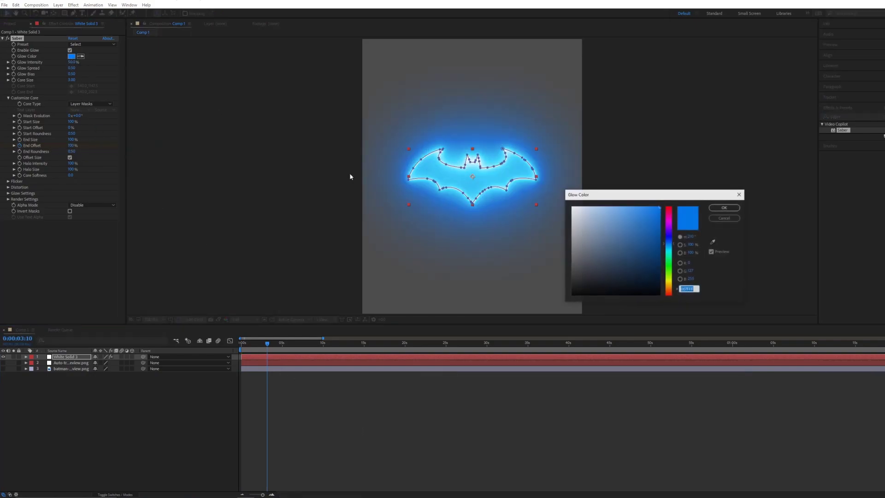
{"action": "left_click_drag", "start_coordinate": [672, 251], "coordinate": [670, 265]}
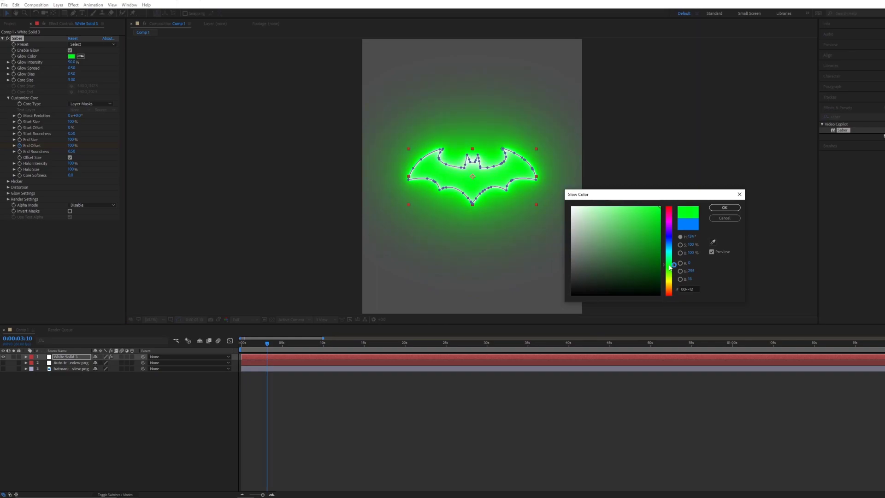
{"action": "left_click", "coordinate": [724, 208]}
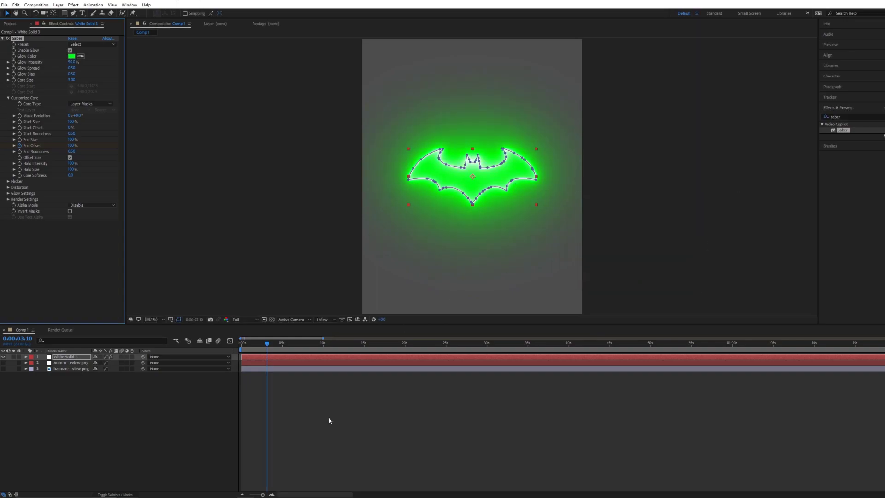
{"action": "left_click", "coordinate": [330, 420]}
{"action": "left_click_drag", "start_coordinate": [266, 343], "coordinate": [224, 349]}
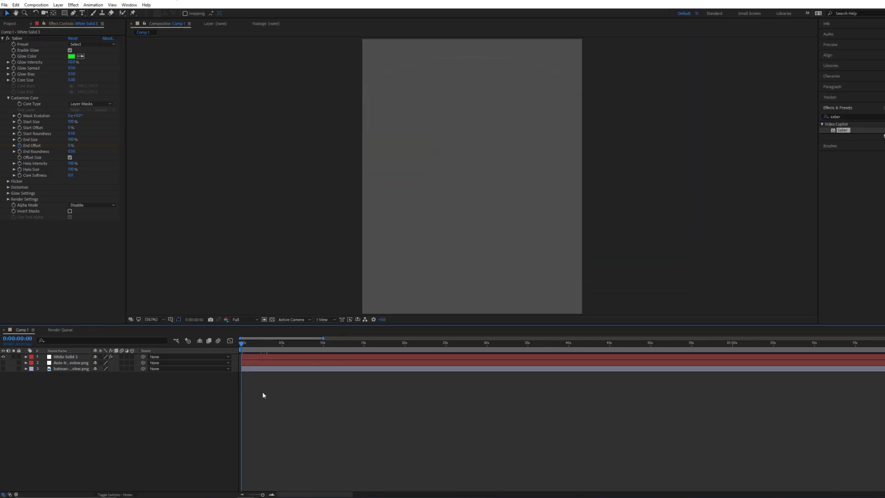
- Preview the bat draw-on animation, then lower Glow Intensity to about 17%
{"action": "key", "text": "space"}
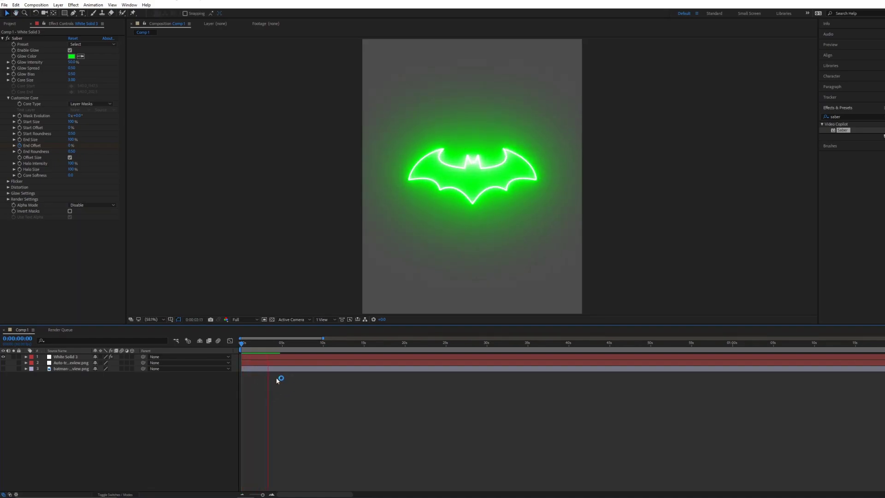
{"action": "key", "text": "space"}
{"action": "left_click_drag", "start_coordinate": [72, 61], "coordinate": [71, 69]}
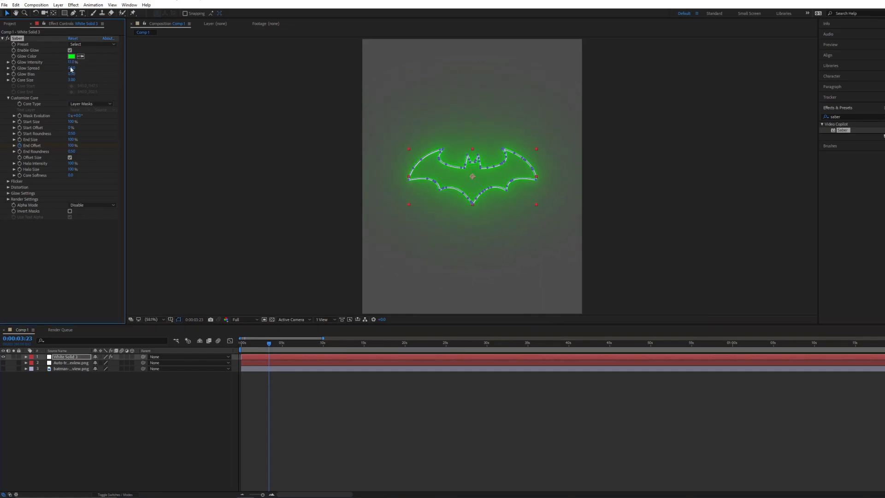
{"action": "left_click", "coordinate": [415, 415]}
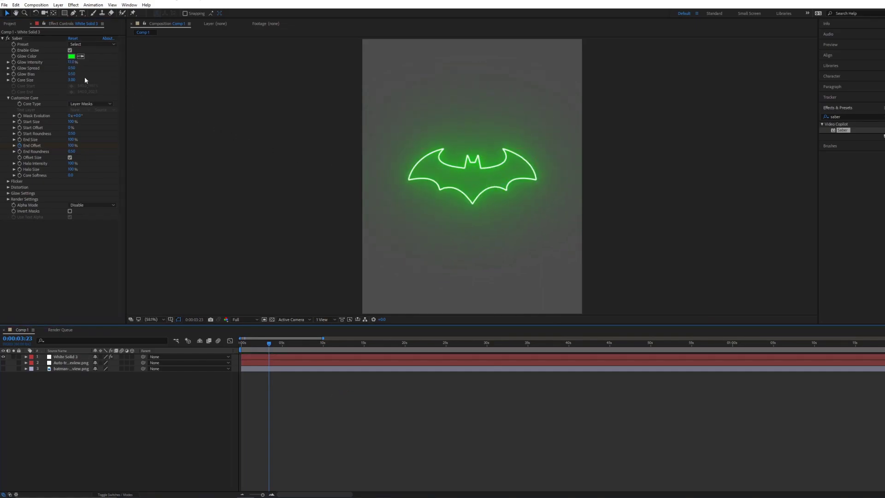